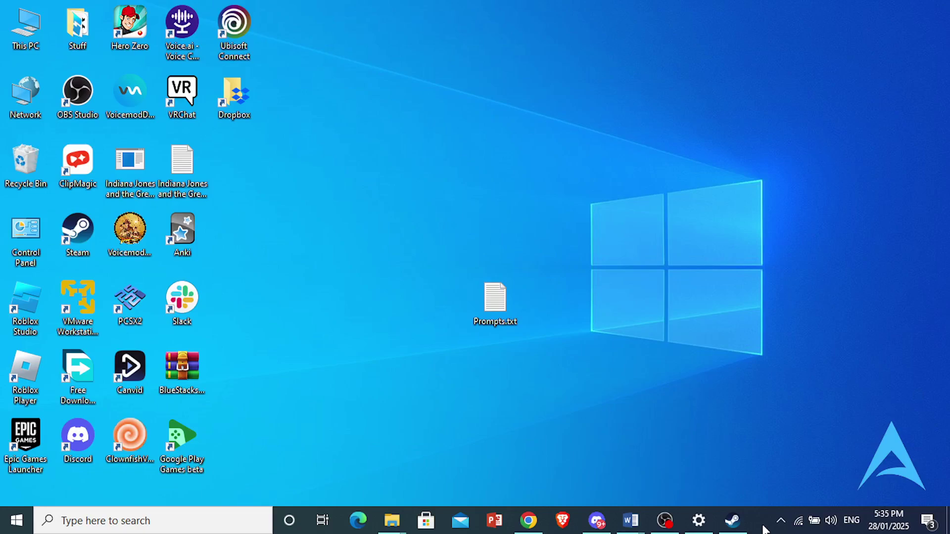
Restore Chrome to show the Euro Truck Simulator 2 system requirements page.
click(528, 520)
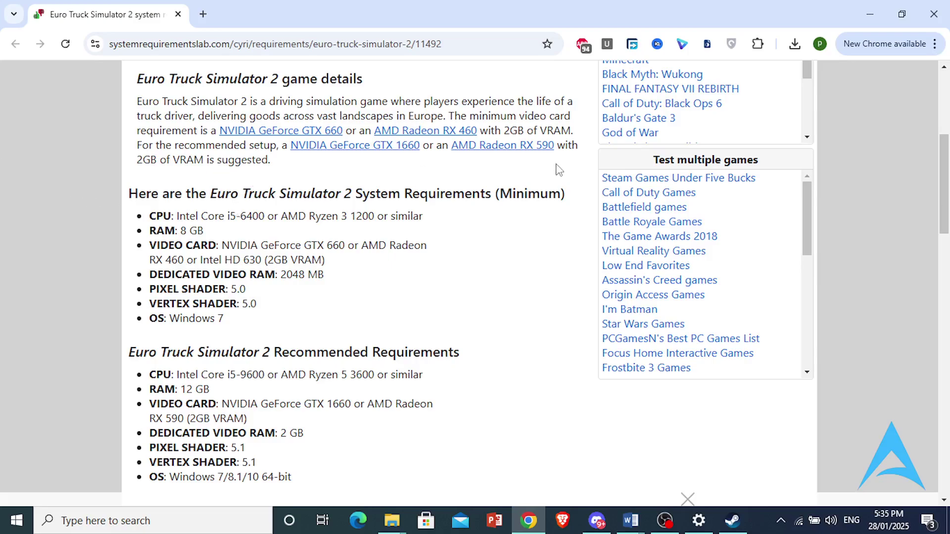
Scroll through the game's minimum and recommended specs, then go to the Start button.
scroll(557, 170, down, 2)
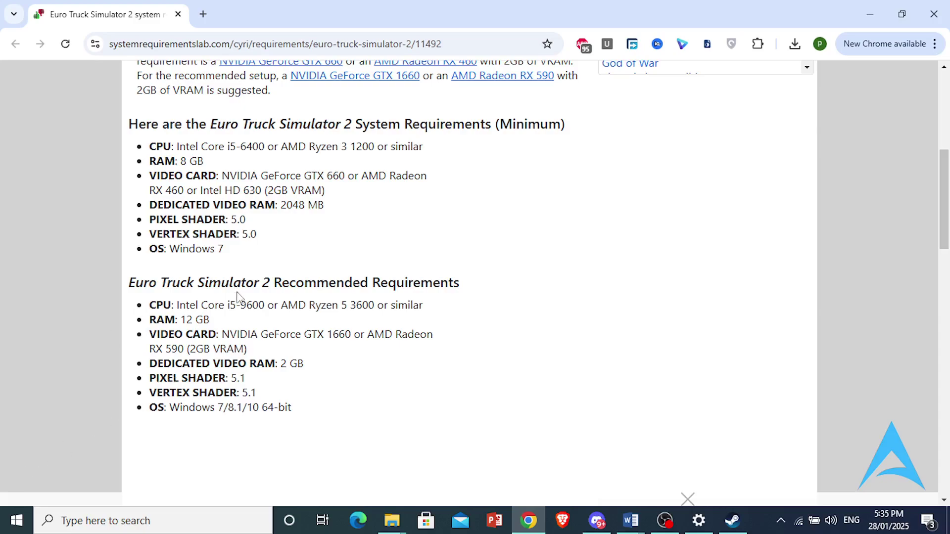
click(2, 515)
Open System's About page to confirm the i5-4200M CPU, 16.0 GB RAM and Windows 10 Pro.
right_click(1, 514)
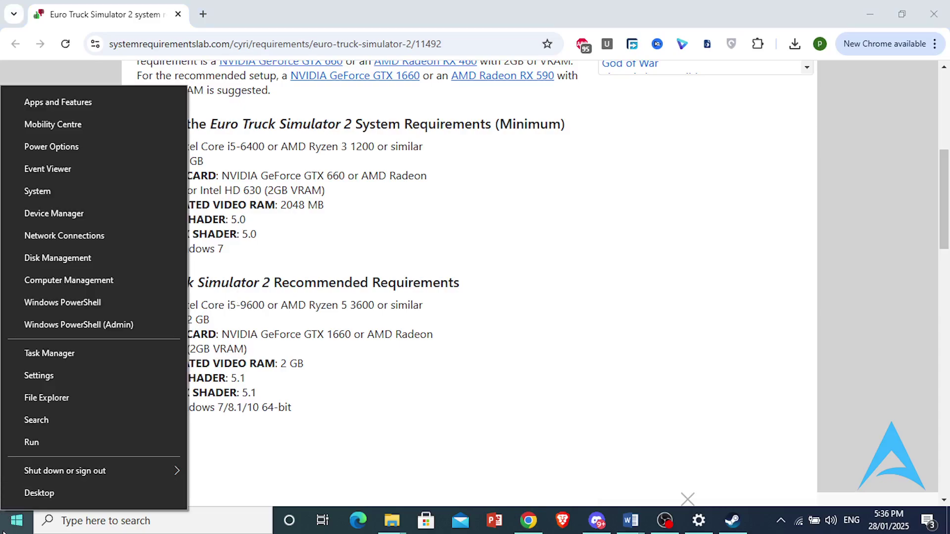
click(70, 191)
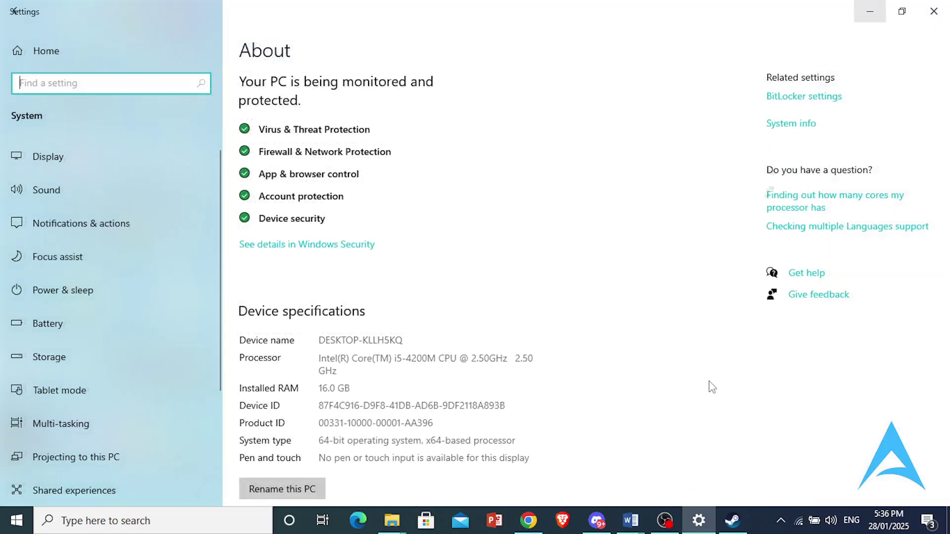
scroll(333, 318, down, 3)
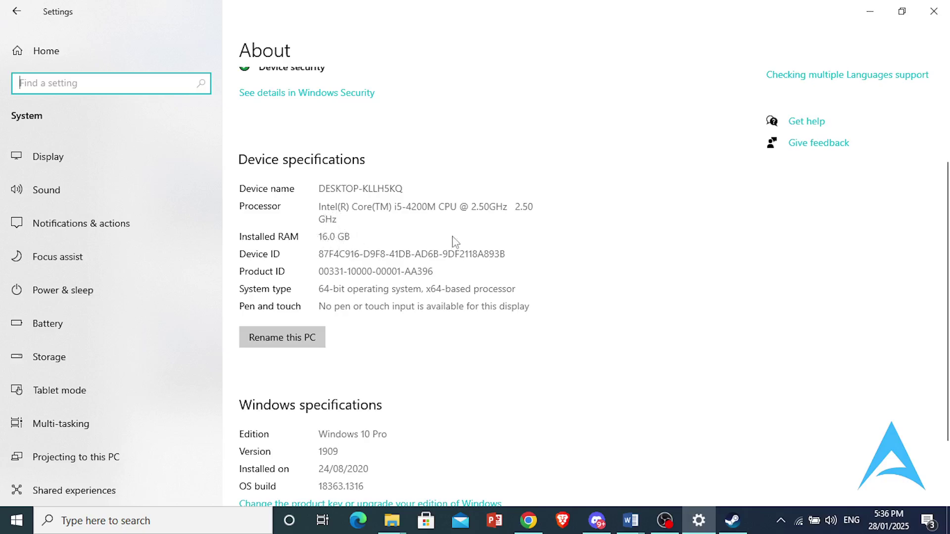
scroll(435, 250, down, 2)
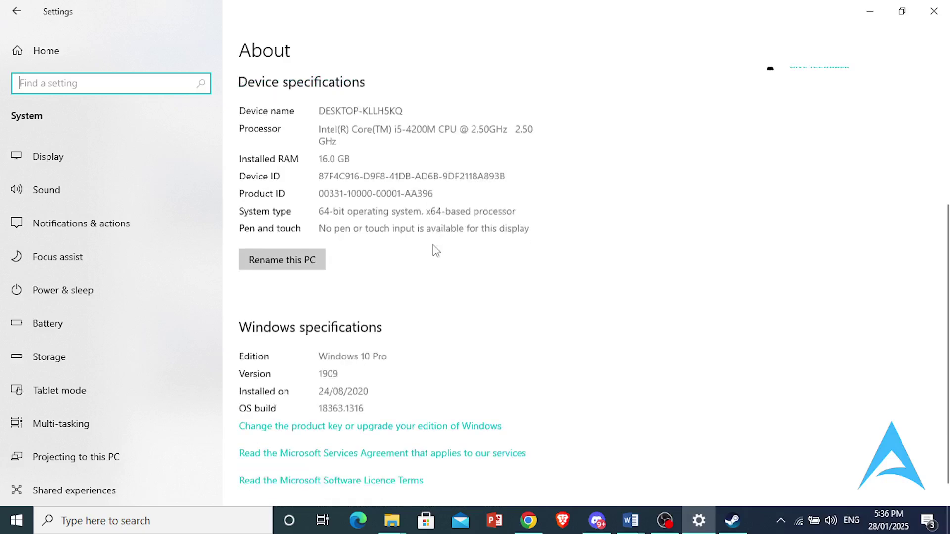
scroll(418, 255, up, 4)
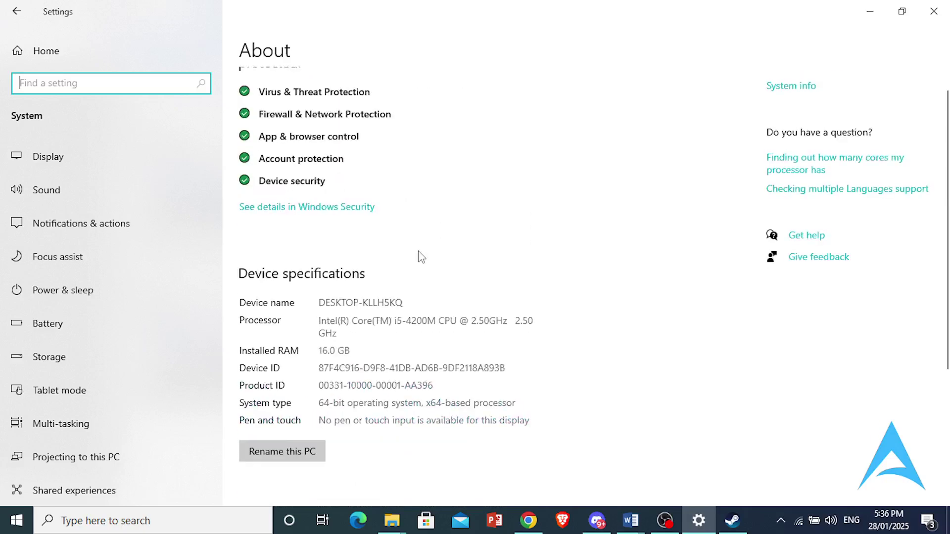
scroll(417, 254, down, 3)
click(870, 11)
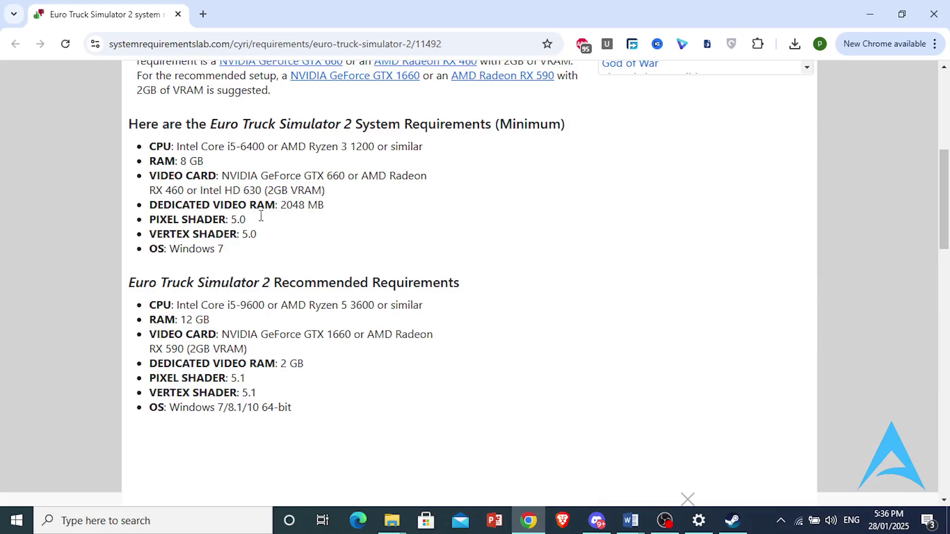
drag(223, 175, 361, 204)
click(287, 167)
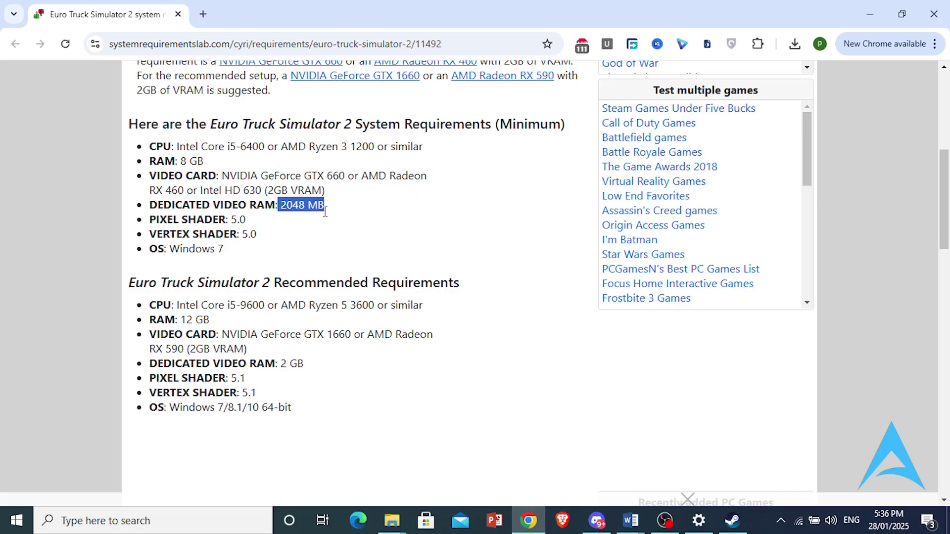
click(290, 210)
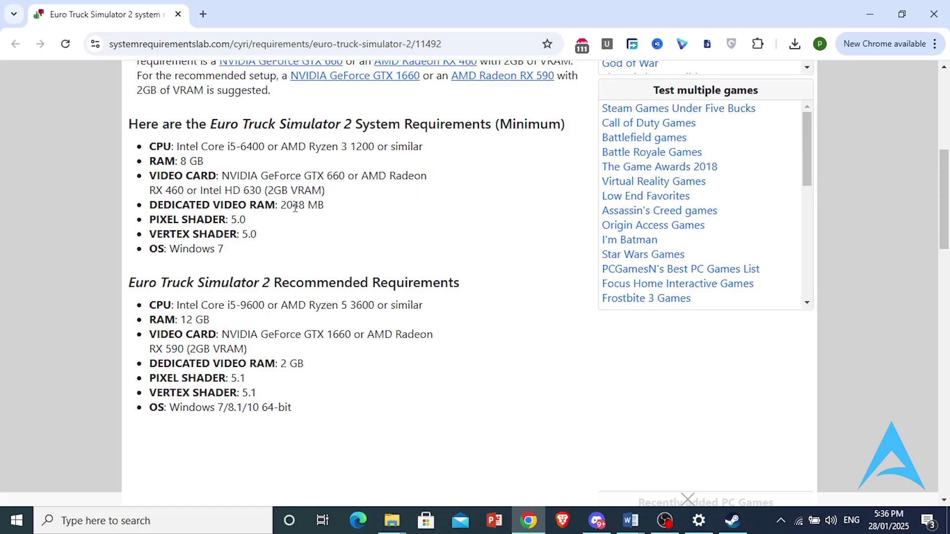
scroll(221, 142, up, 1)
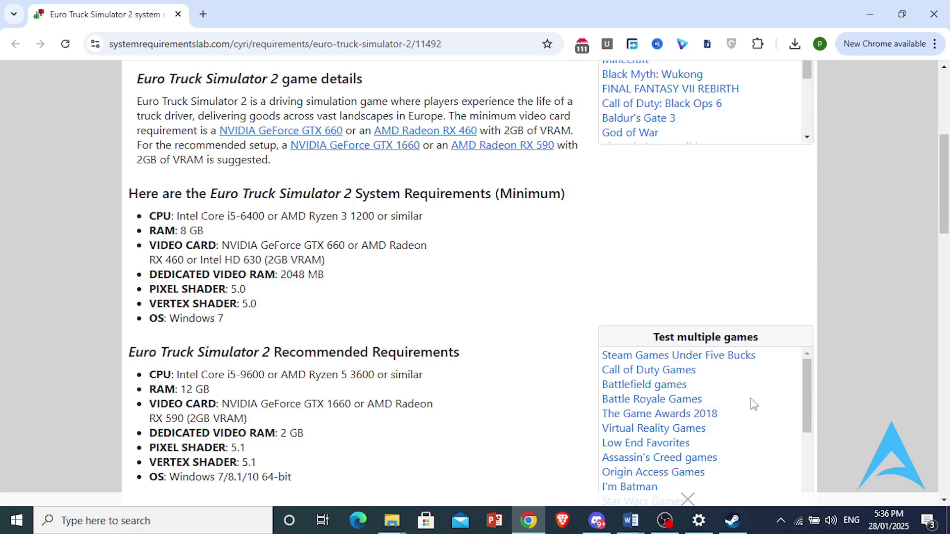
click(759, 527)
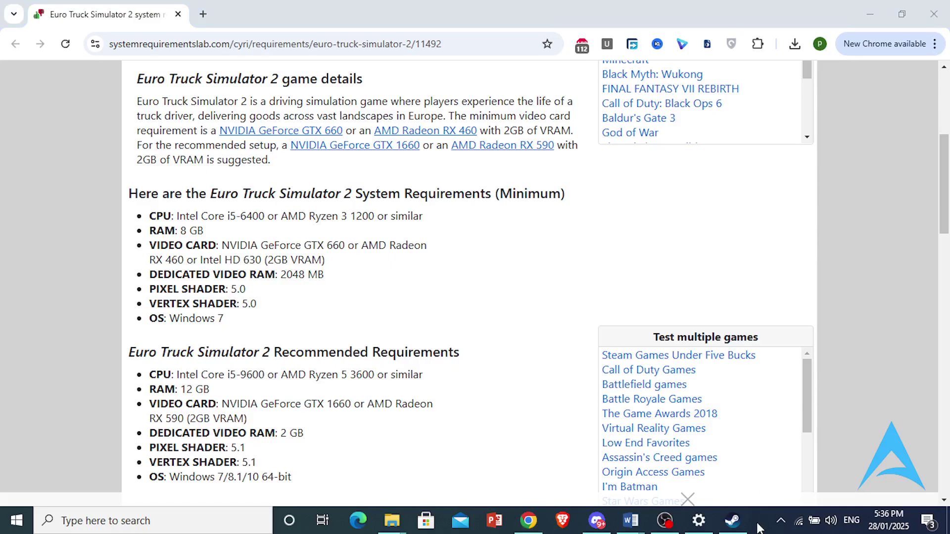
Show the desktop and run sysdm.cpl from the Run box to open System Properties.
key(super+d)
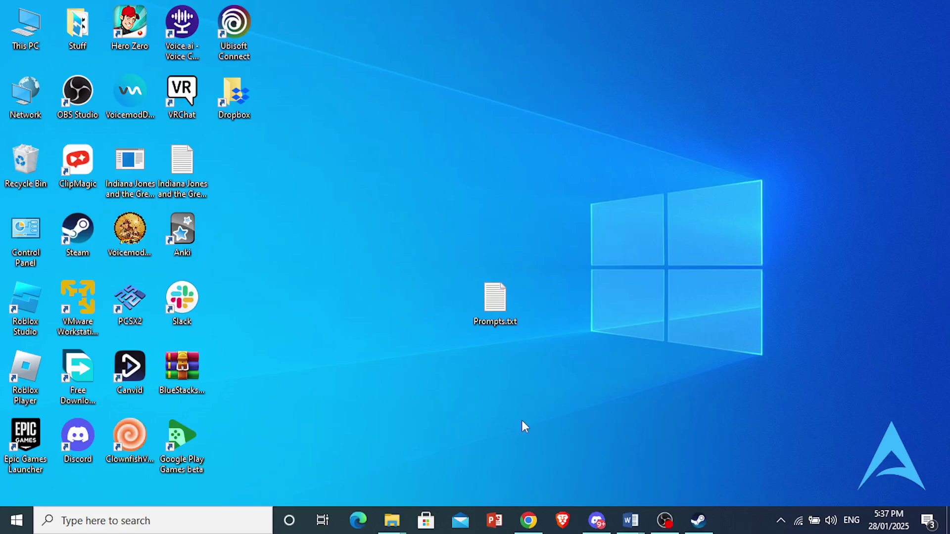
right_click(17, 521)
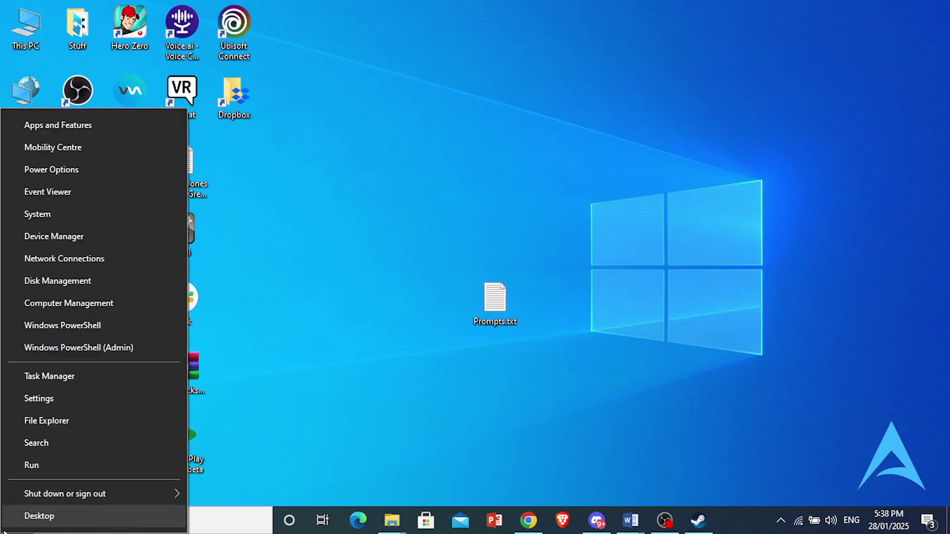
click(34, 465)
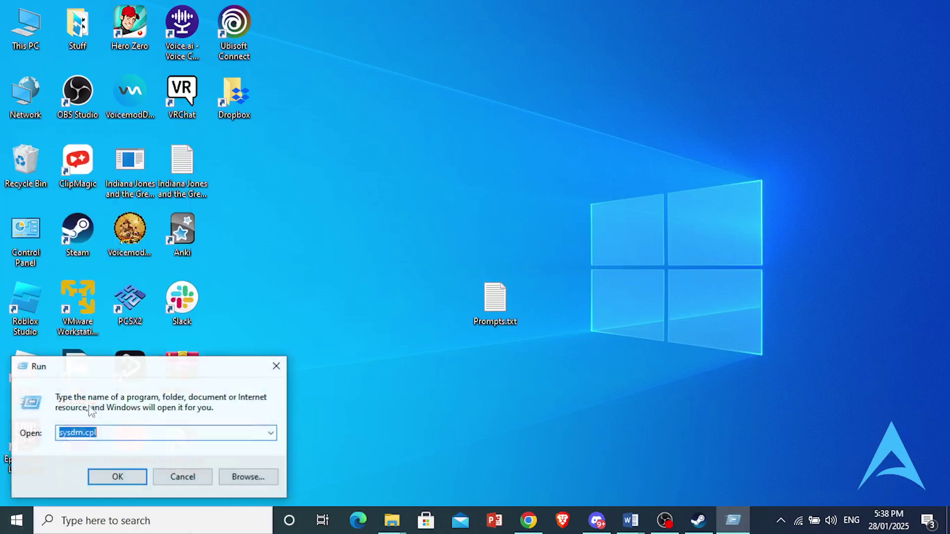
click(71, 433)
click(98, 433)
click(119, 479)
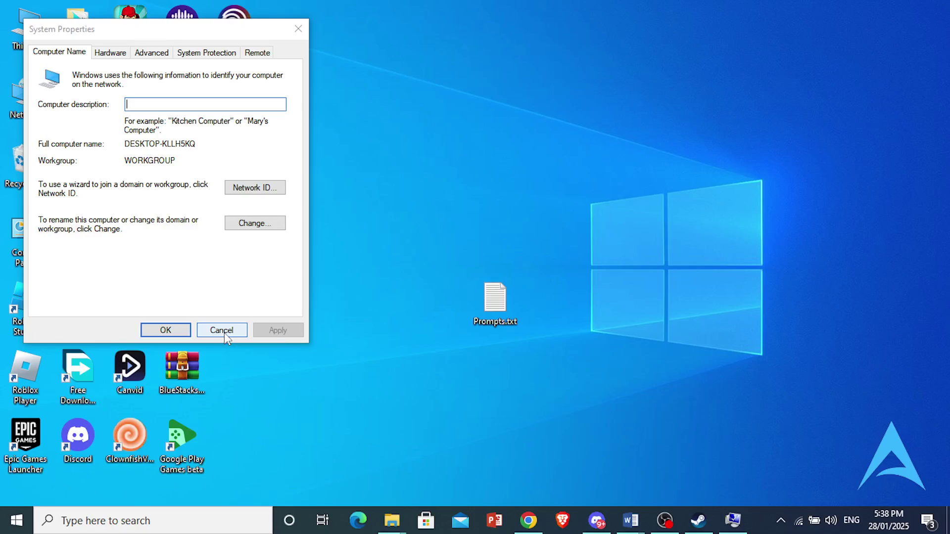
Open Virtual Memory through the Advanced tab's Performance Options.
click(150, 52)
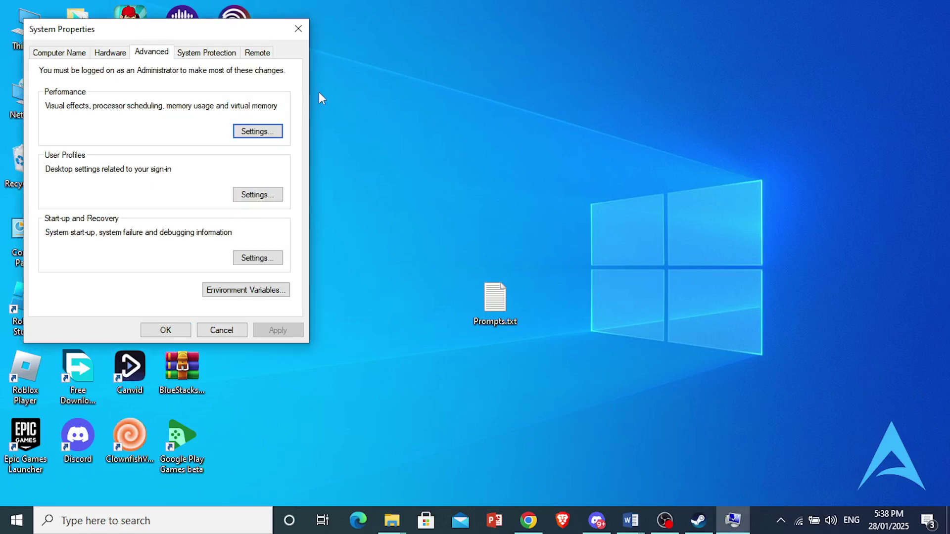
click(254, 133)
click(139, 107)
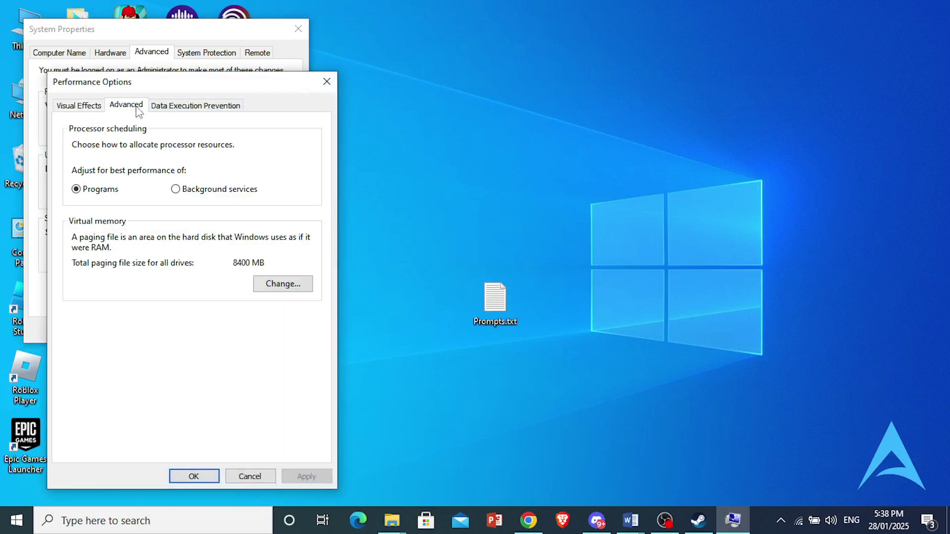
click(275, 284)
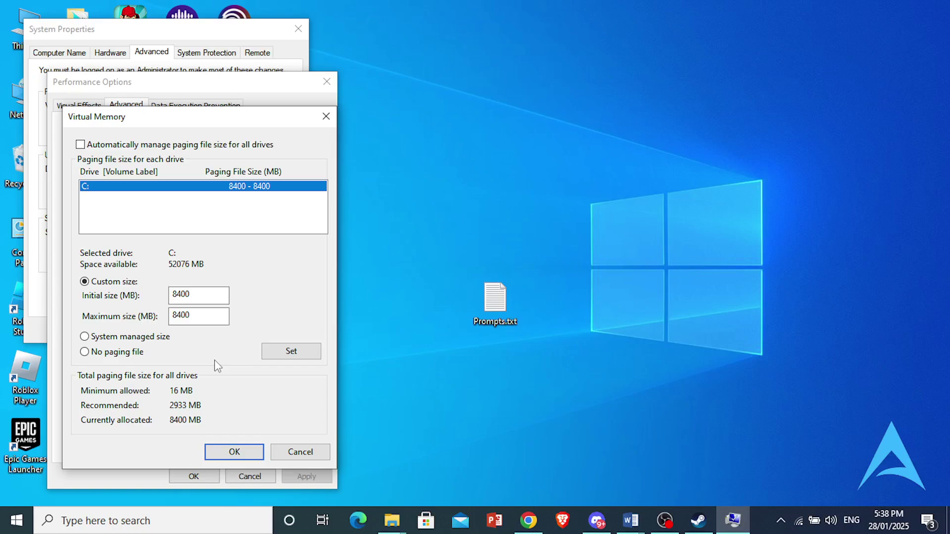
Give C: a custom 8400 MB initial and 8400 MB maximum paging file, then close Performance Options.
click(204, 299)
drag(204, 298, 173, 296)
click(194, 296)
drag(217, 316, 158, 319)
click(200, 320)
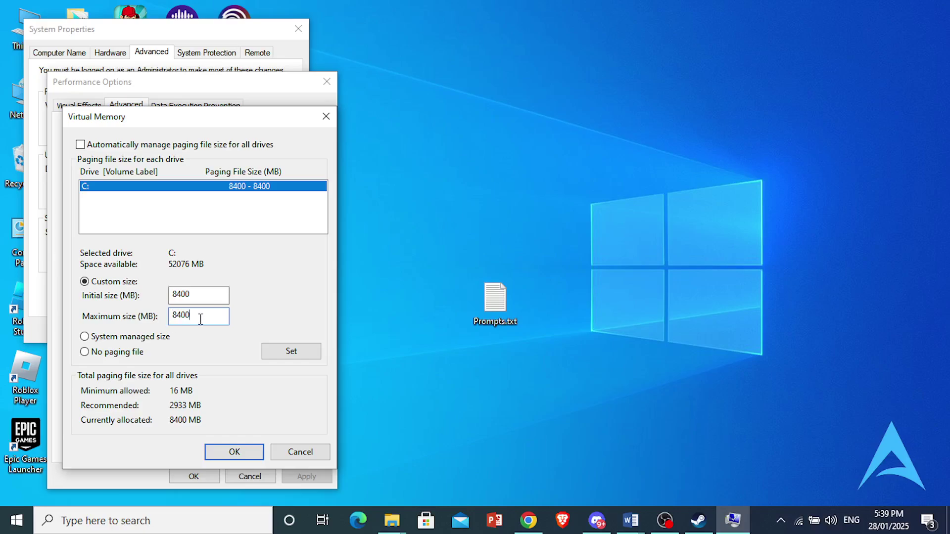
click(326, 117)
click(333, 82)
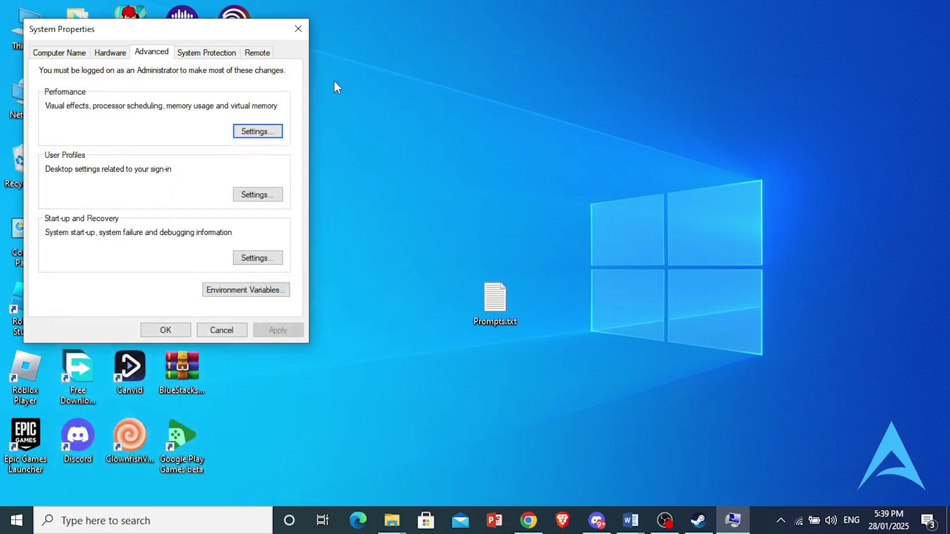
click(299, 29)
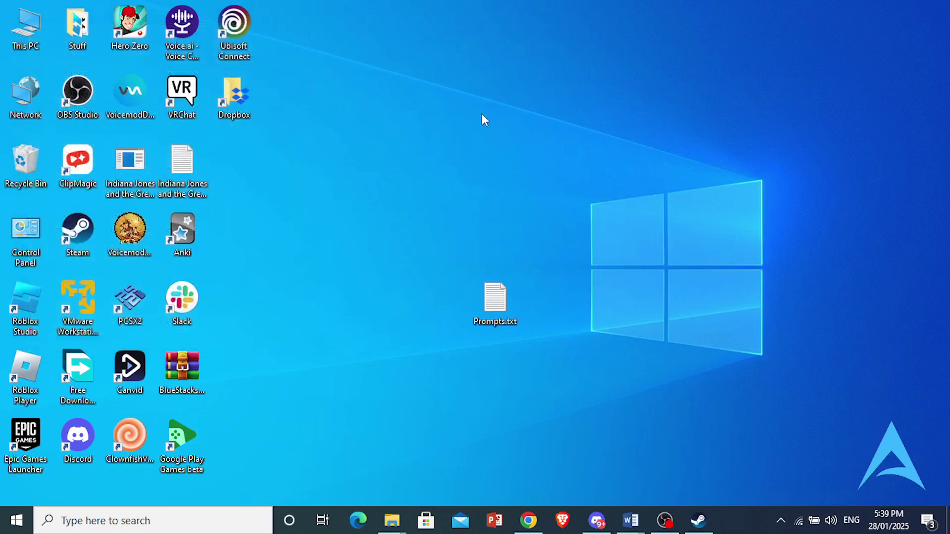
right_click(9, 530)
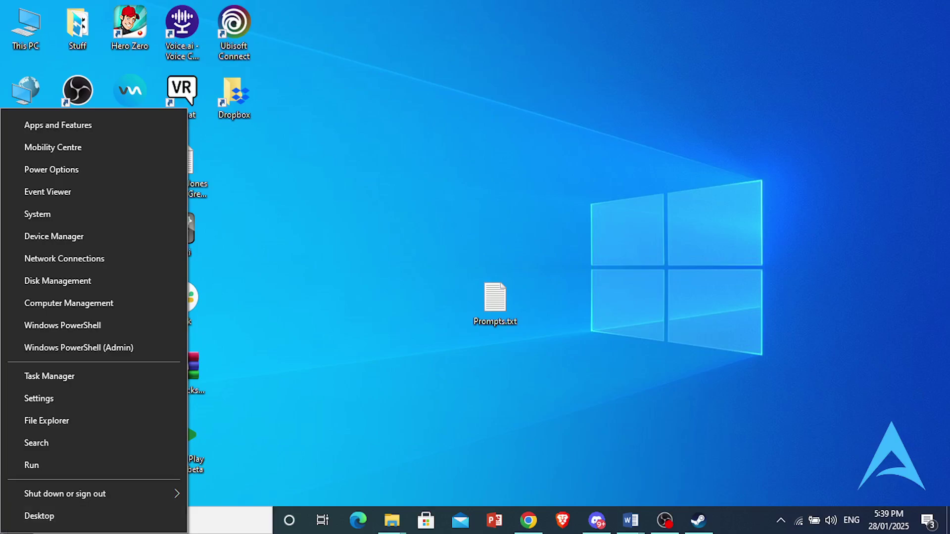
click(34, 381)
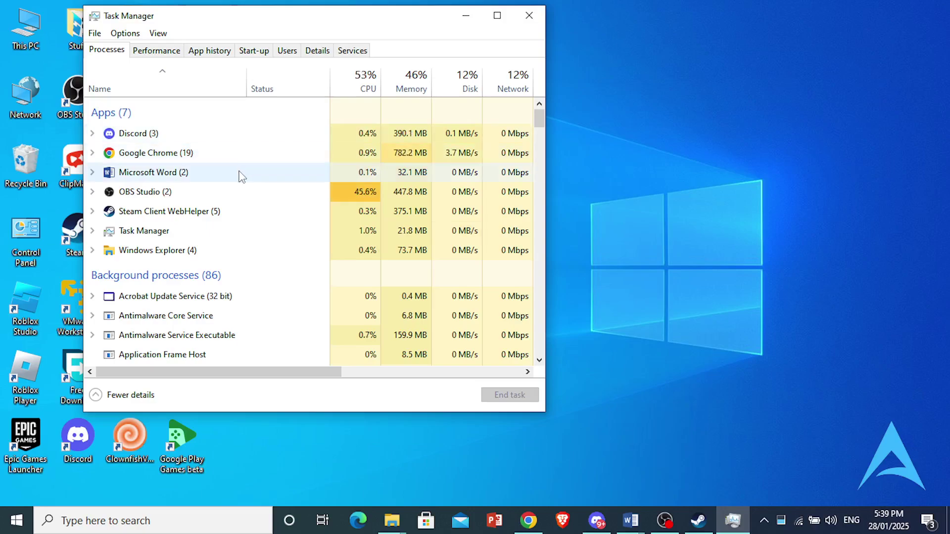
click(247, 139)
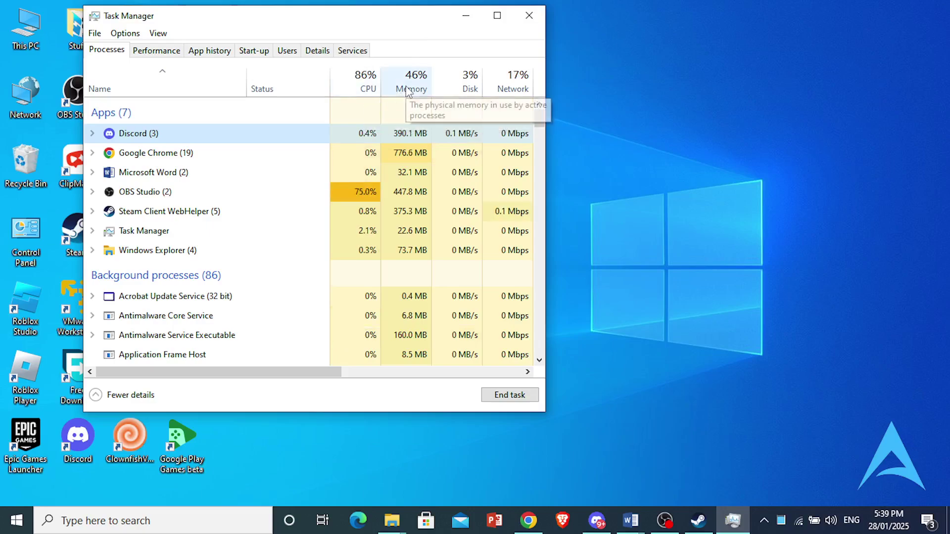
click(529, 15)
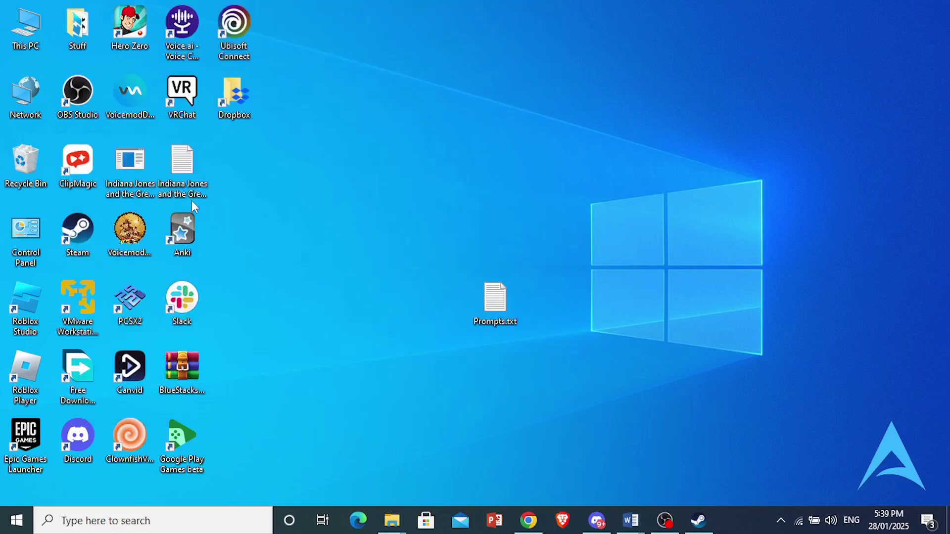
Search automatically for a newer Intel(R) HD Graphics 4600 driver; the best one is already installed.
right_click(17, 520)
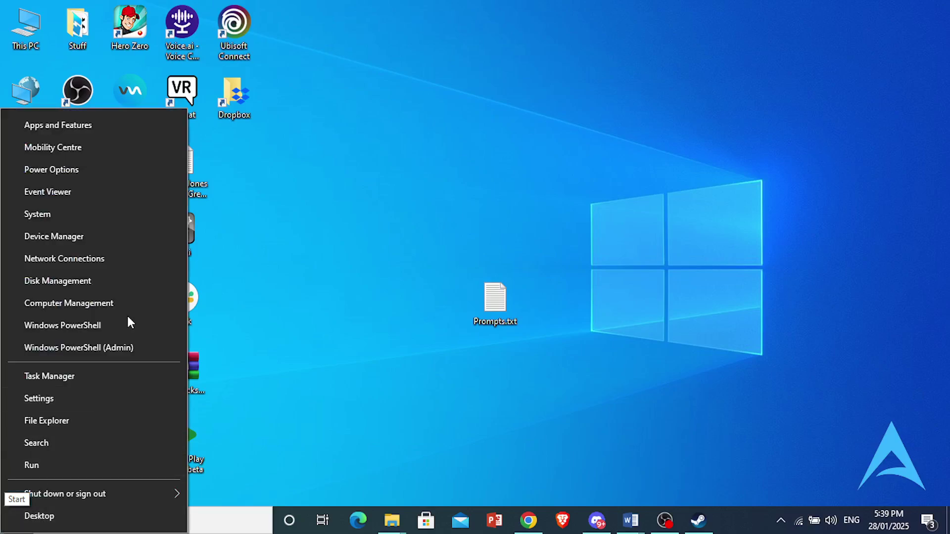
click(79, 237)
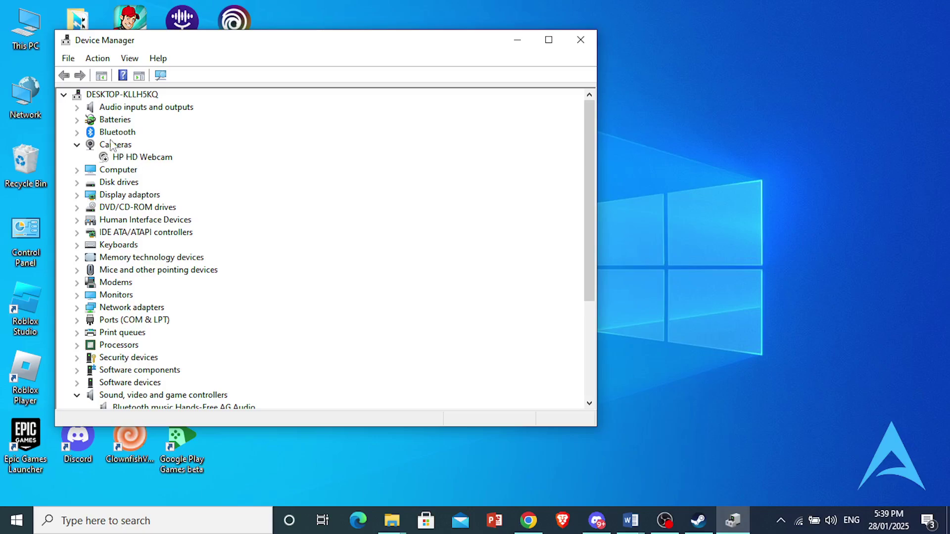
click(77, 196)
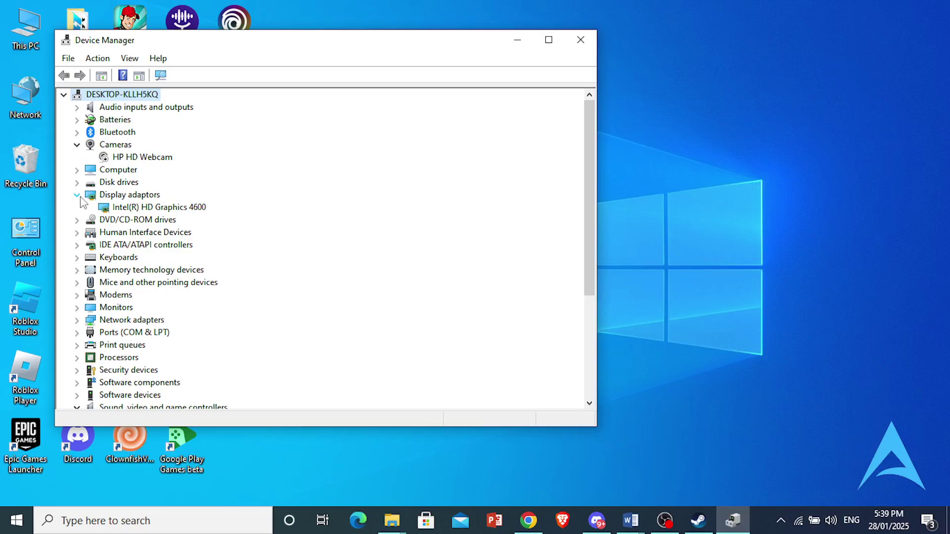
click(129, 210)
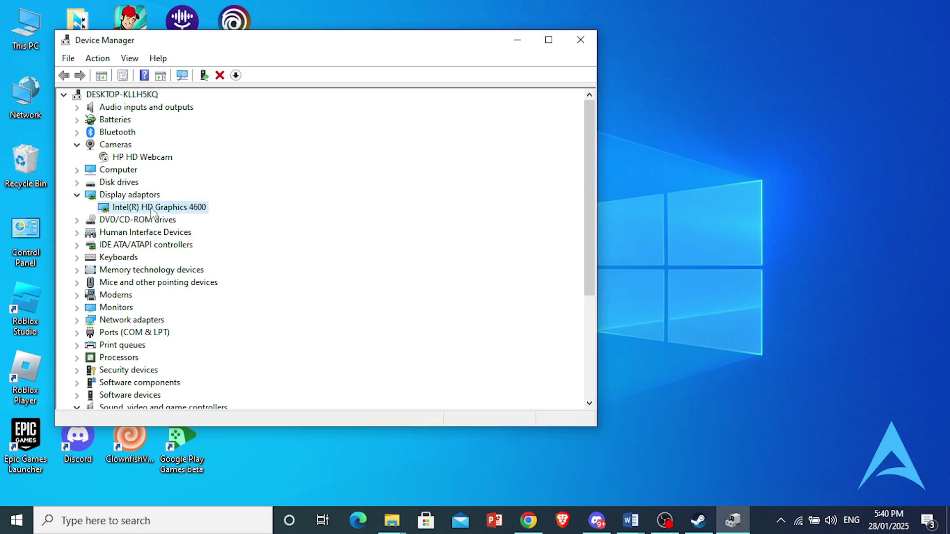
right_click(151, 212)
click(197, 217)
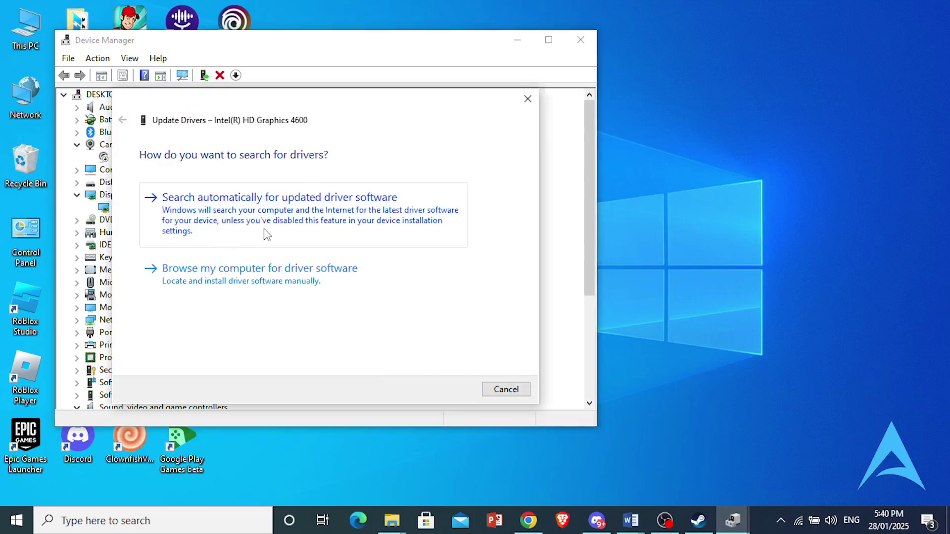
click(267, 233)
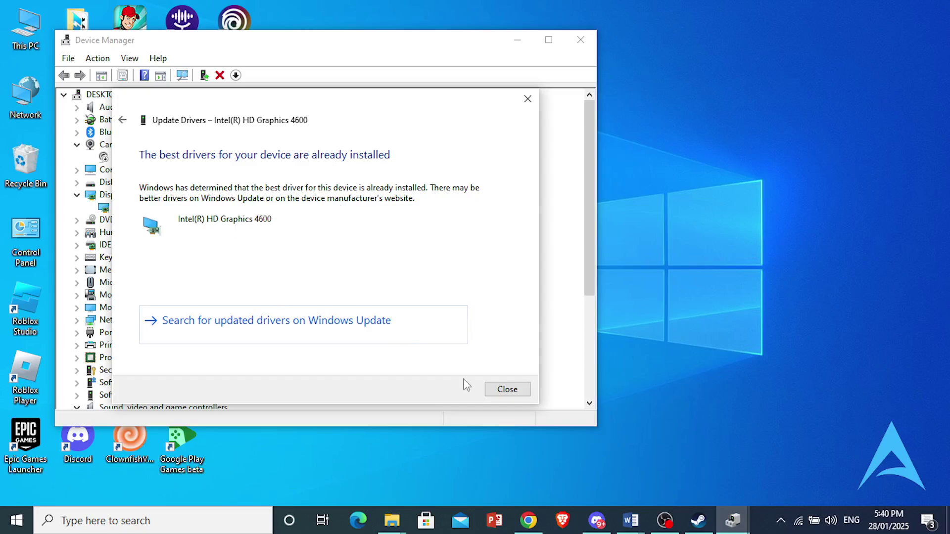
click(506, 390)
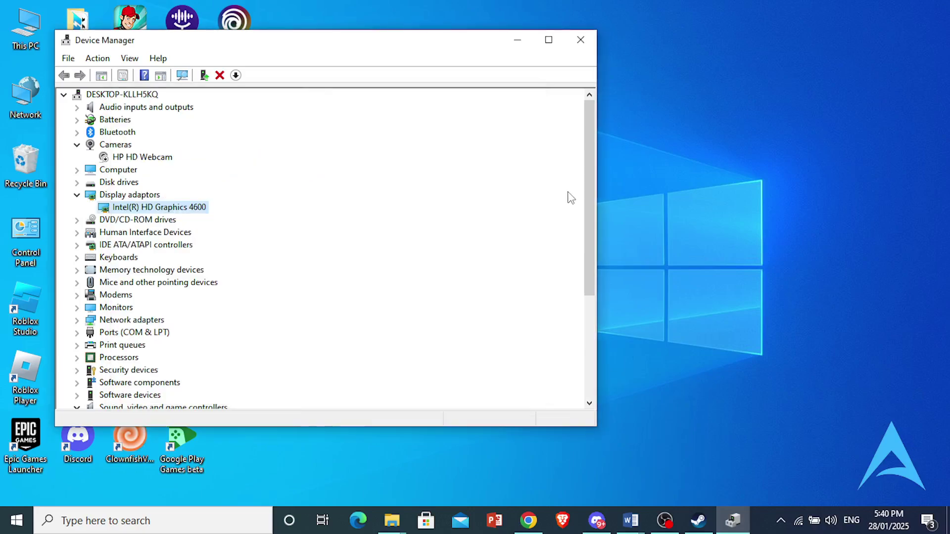
Close Device Manager and dismiss the Steam shortcut's context menu on the desktop.
click(581, 40)
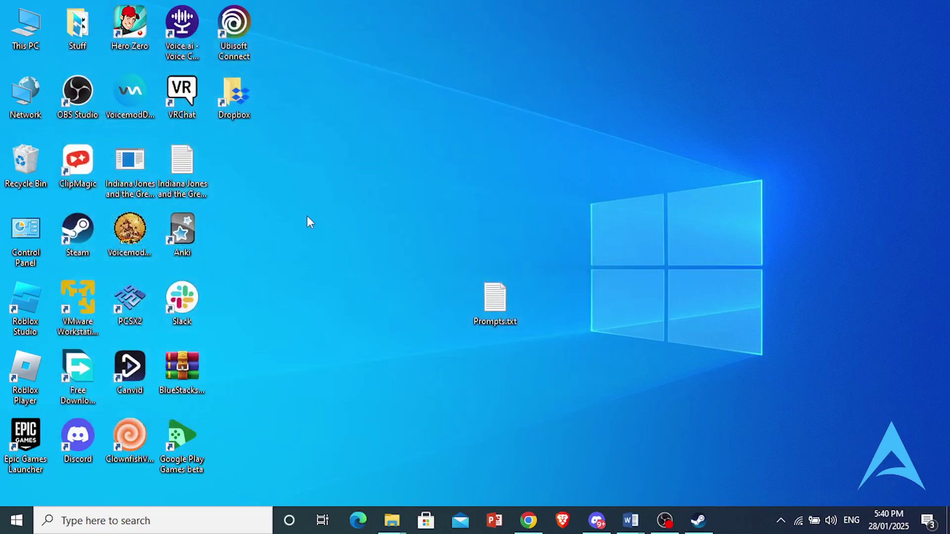
double_click(87, 237)
right_click(87, 236)
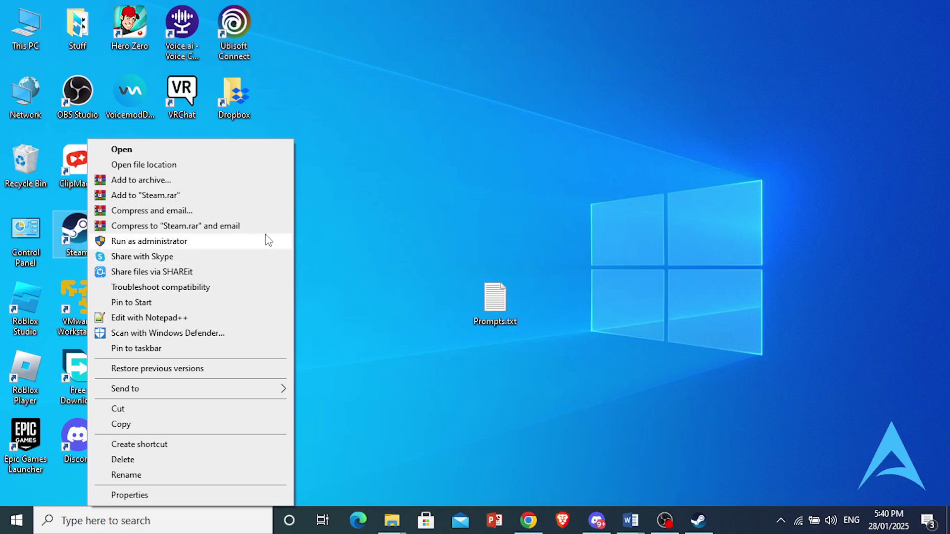
click(343, 237)
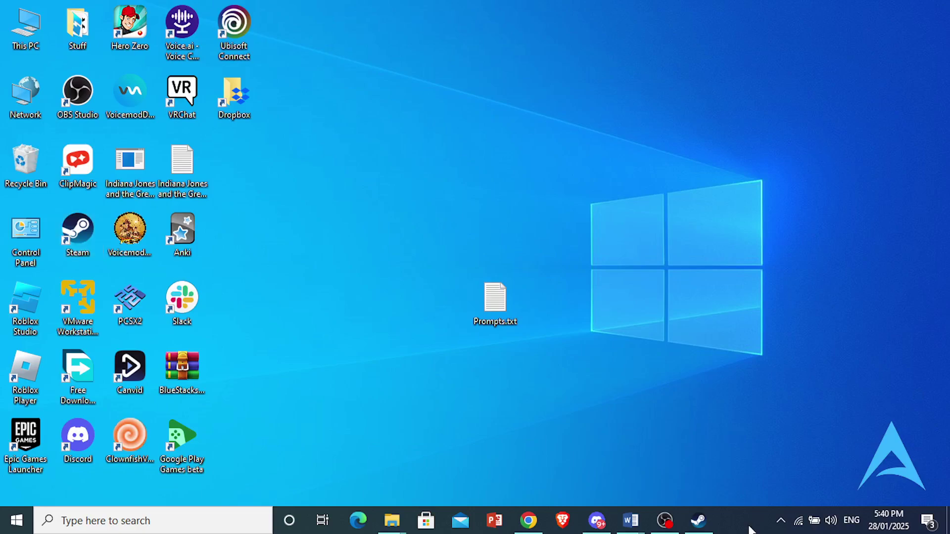